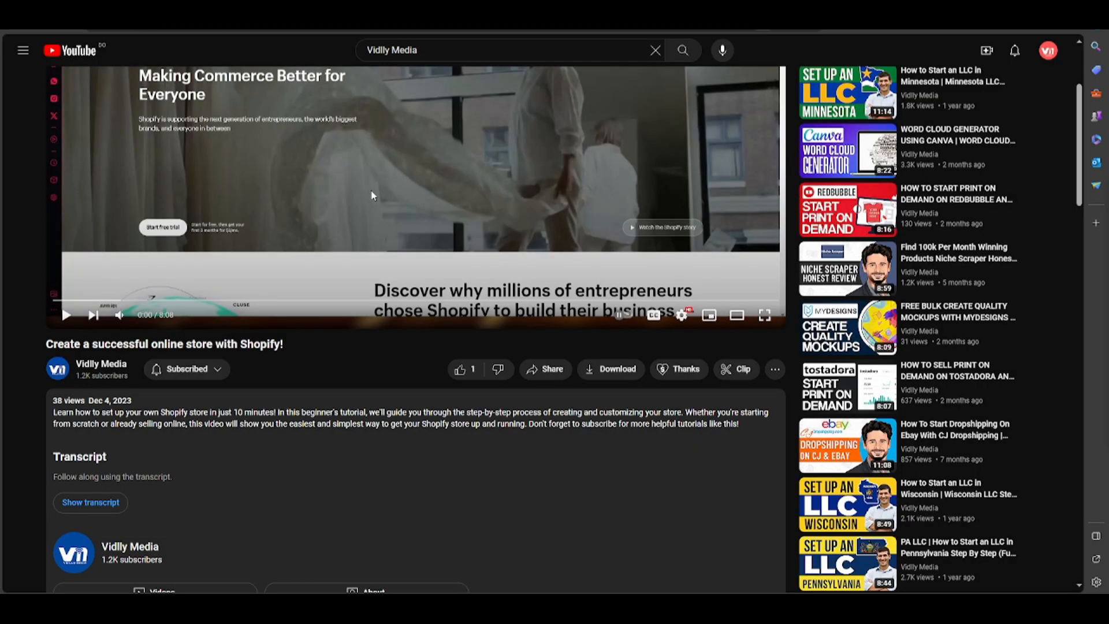
scroll(372, 195, down, 5)
click(449, 436)
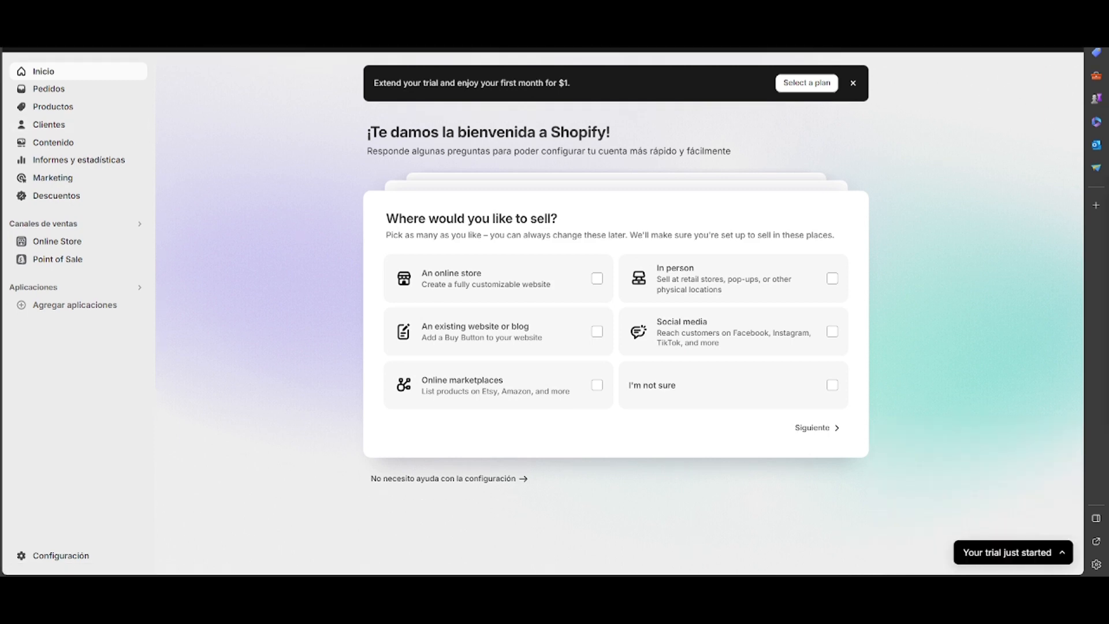
Open the online store's themes and sort the full theme catalog by price from low to high.
click(44, 249)
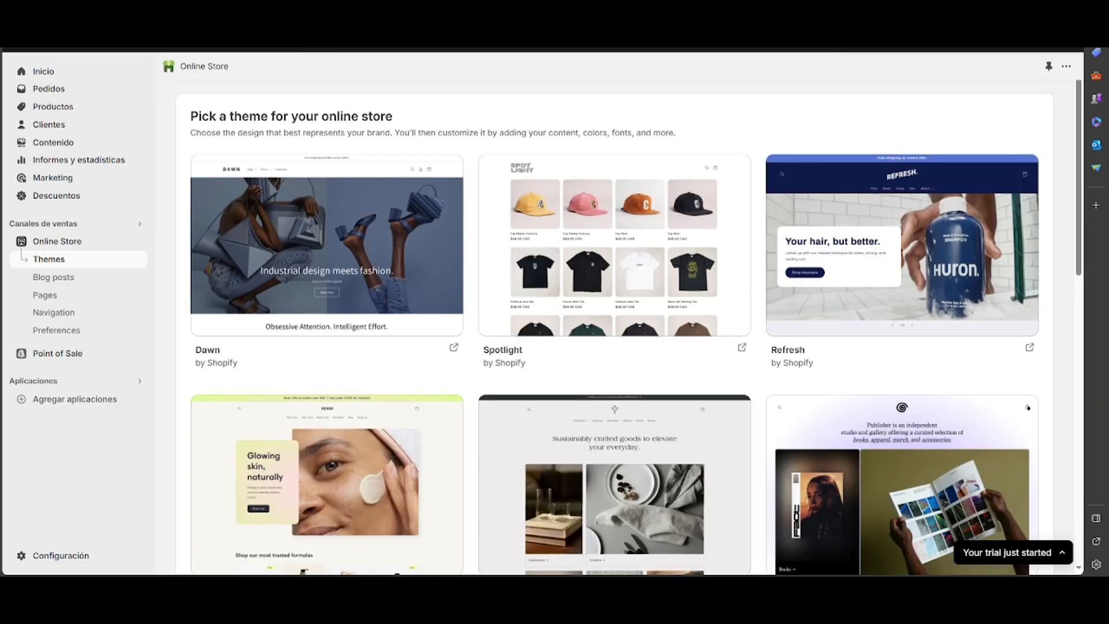
scroll(302, 572, down, 12)
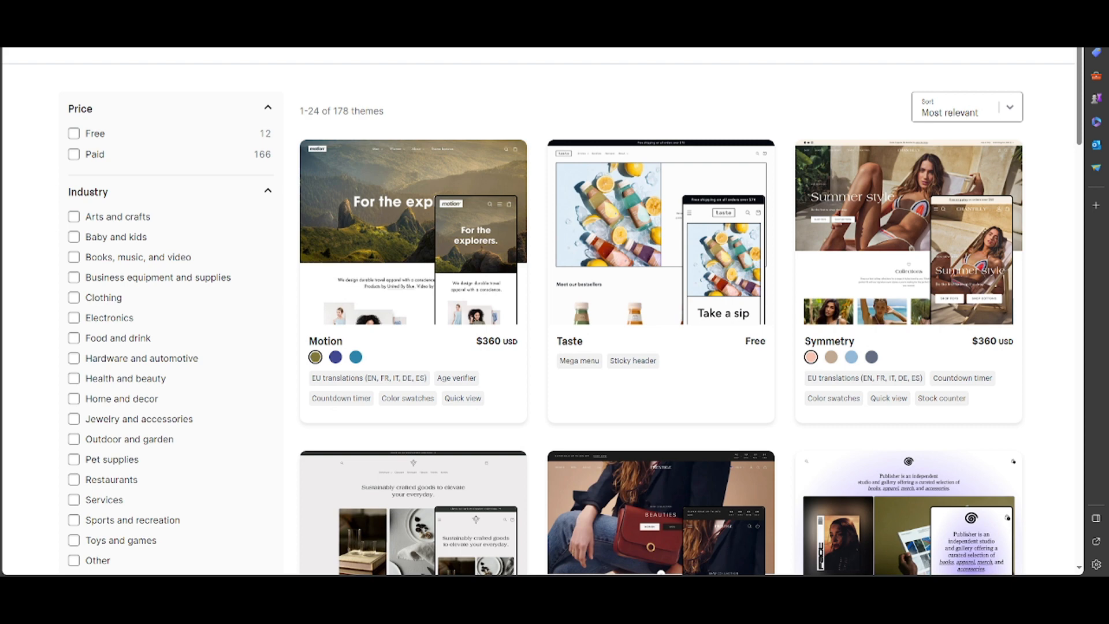
click(1003, 104)
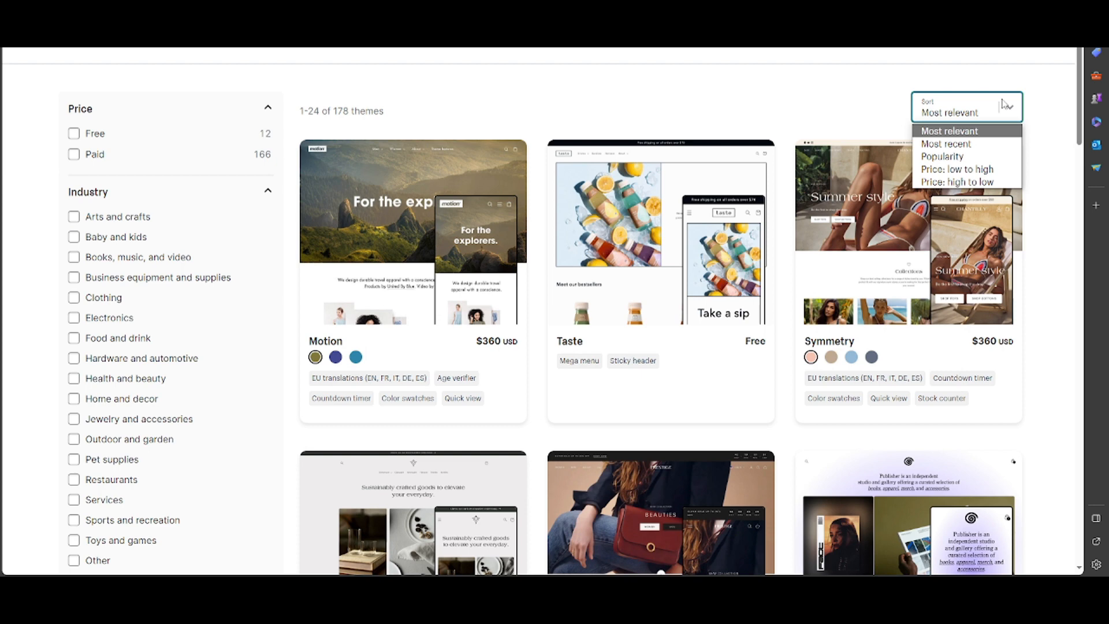
click(982, 171)
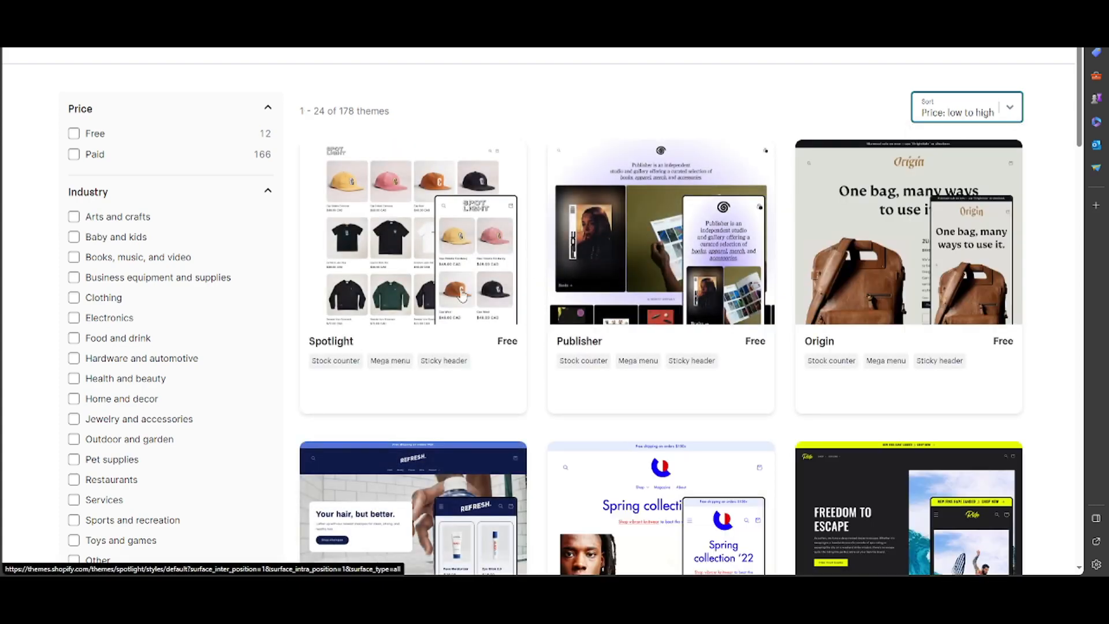
Browse the lowest-priced themes, then open the Spotlight theme's demo store and look through its home page.
scroll(470, 307, down, 2)
scroll(471, 306, down, 4)
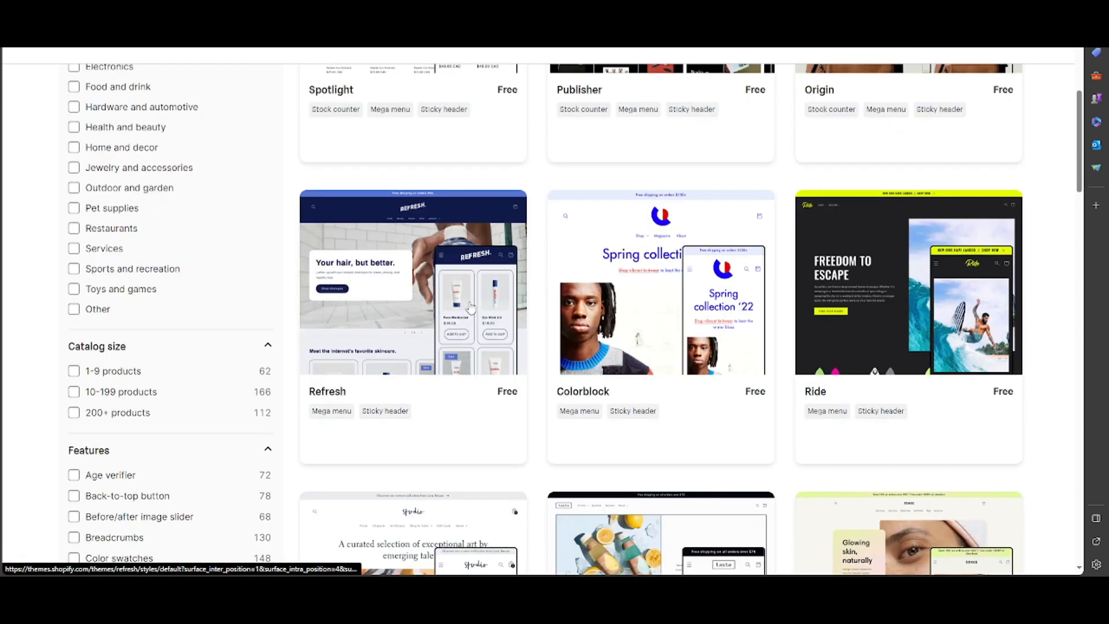
scroll(470, 309, up, 4)
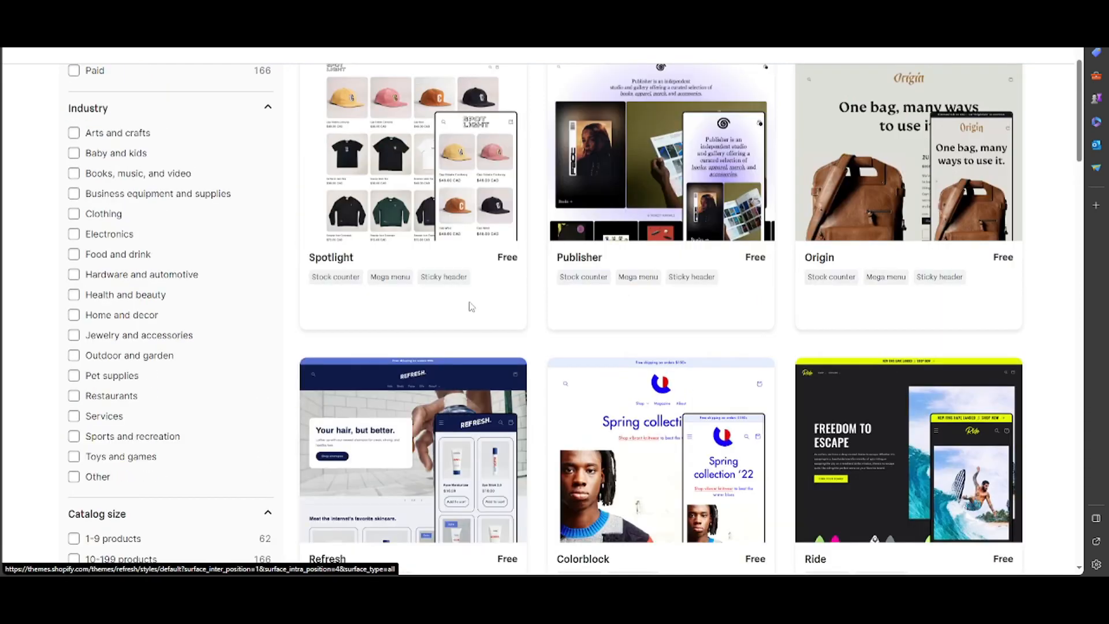
click(504, 210)
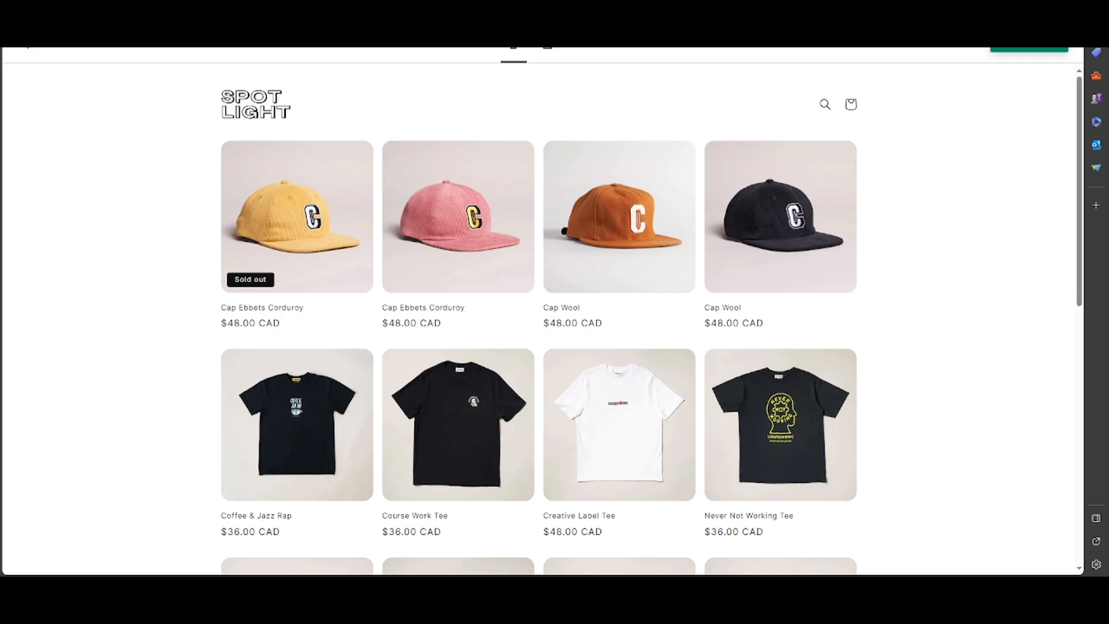
scroll(453, 175, down, 10)
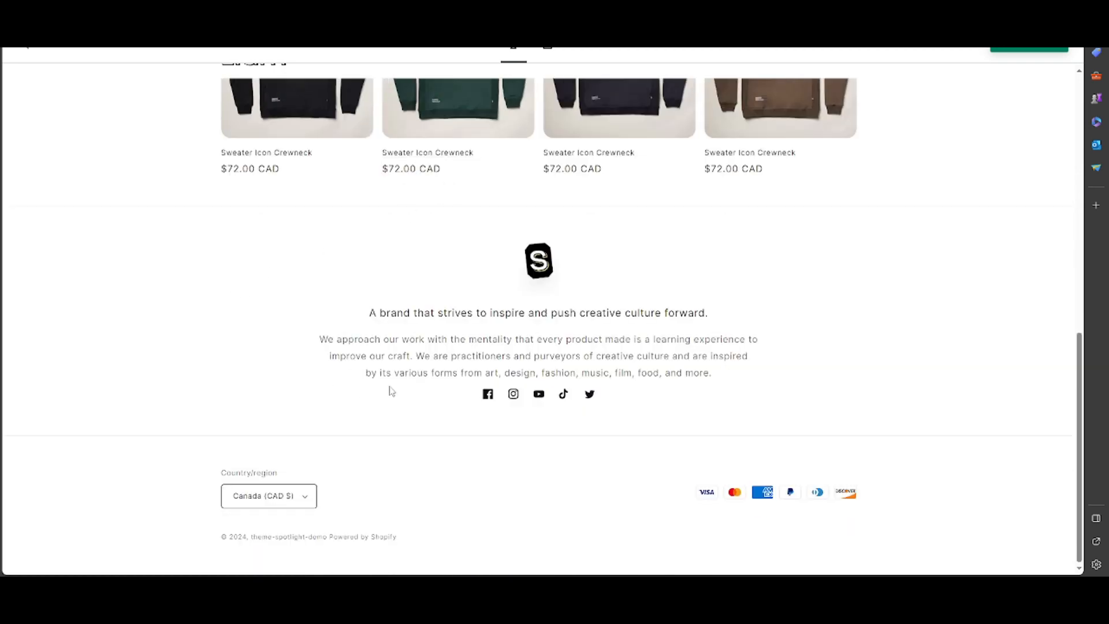
scroll(452, 370, up, 6)
scroll(452, 369, up, 2)
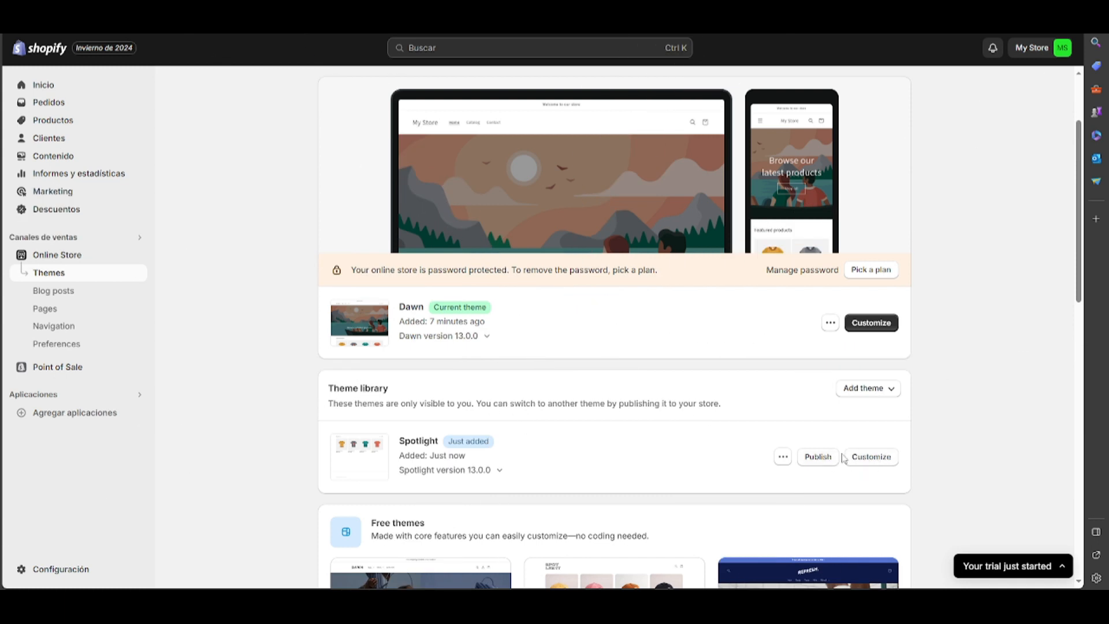
Check the additional actions offered for the Spotlight theme in the theme library.
click(783, 461)
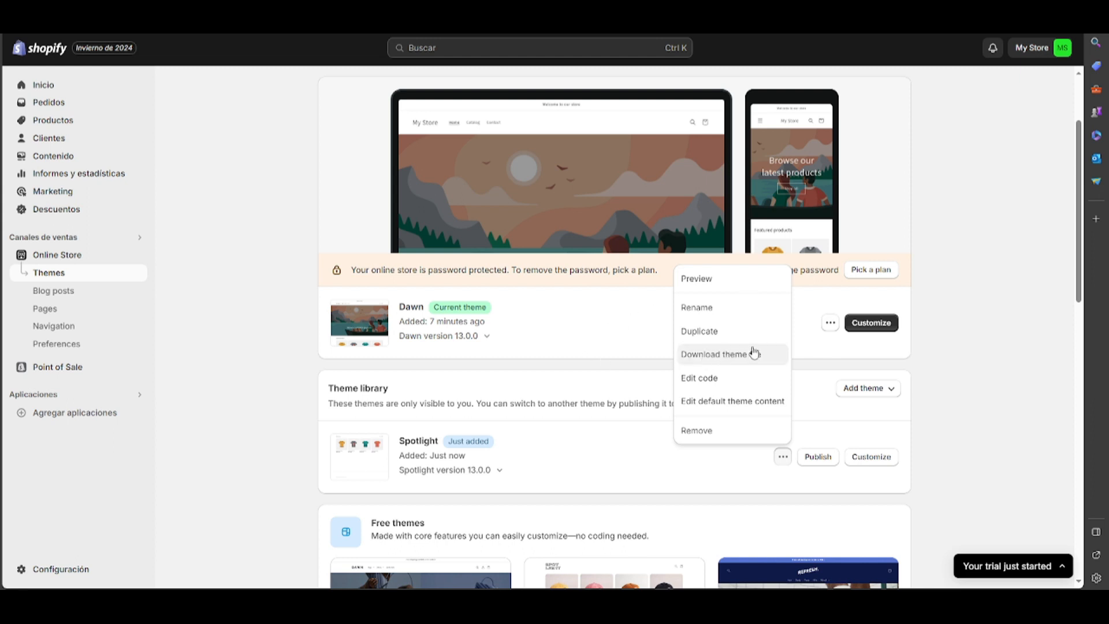
click(783, 457)
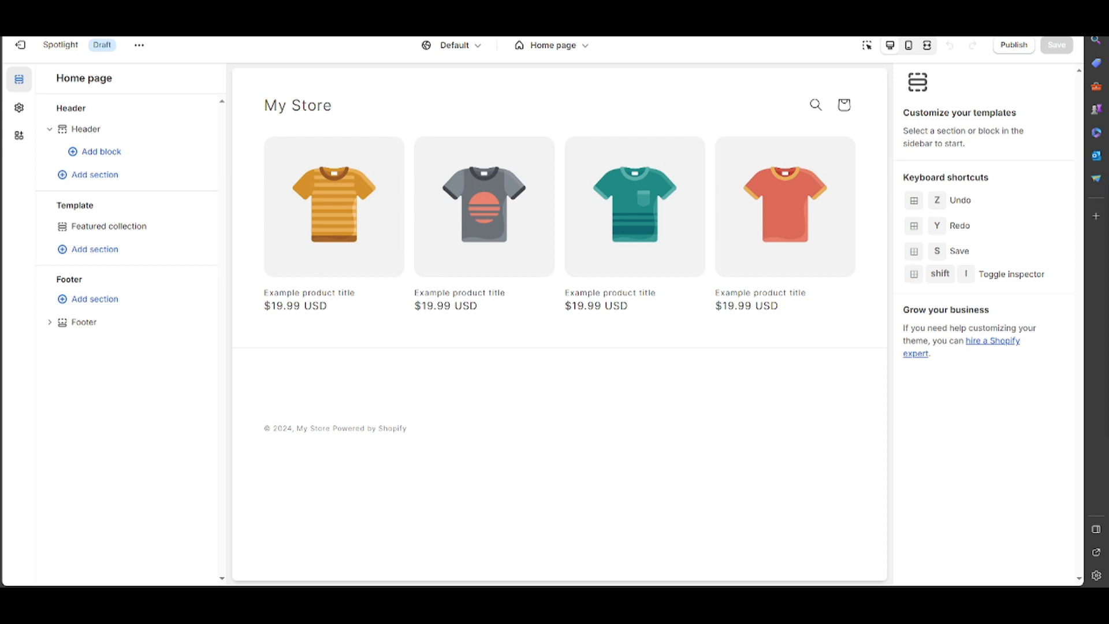
Check the blocks available for the header and add an Announcement bar section beneath it.
click(102, 153)
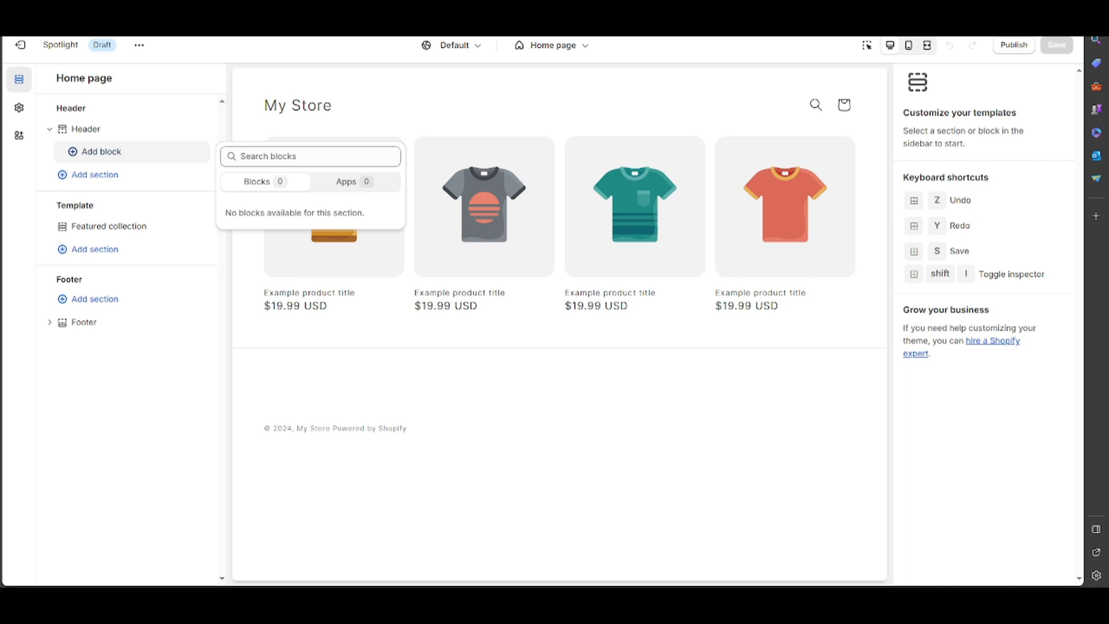
key(Escape)
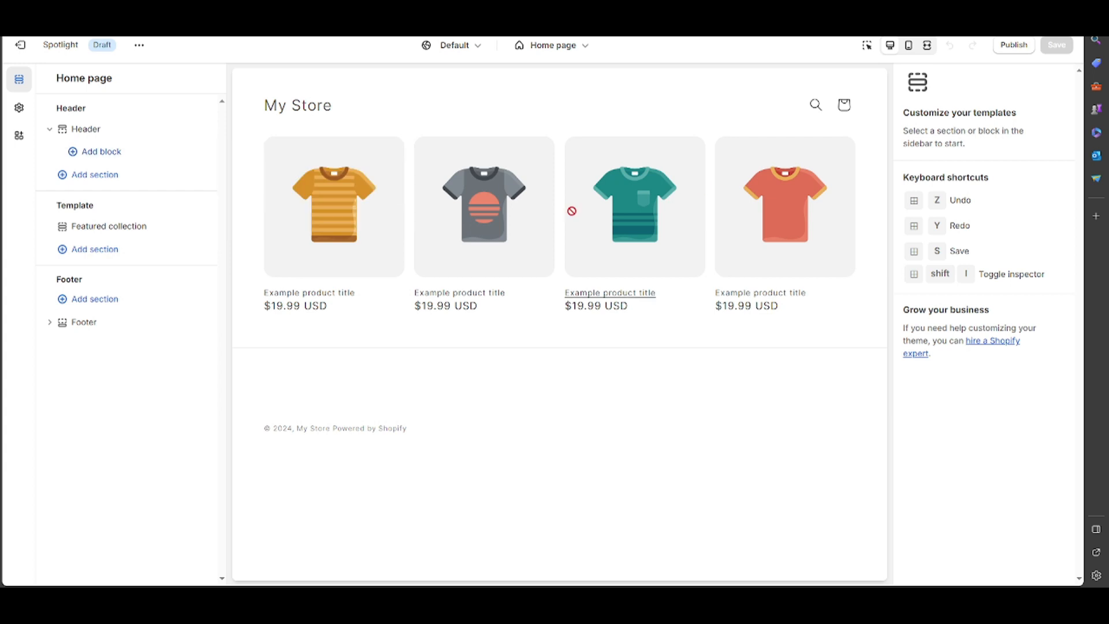
click(96, 175)
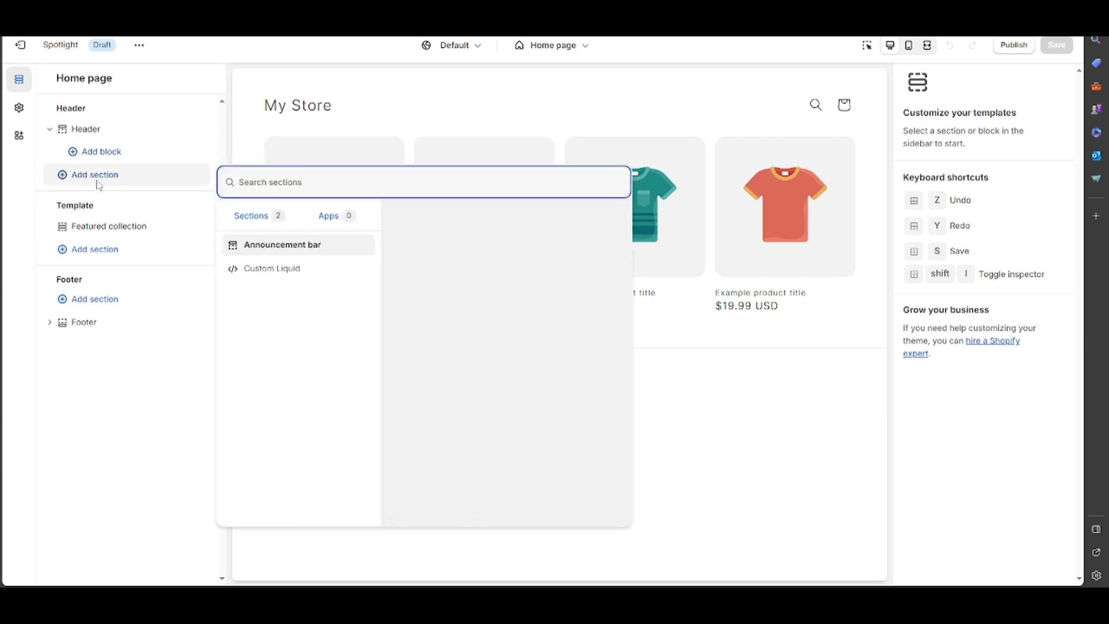
click(308, 253)
key(Escape)
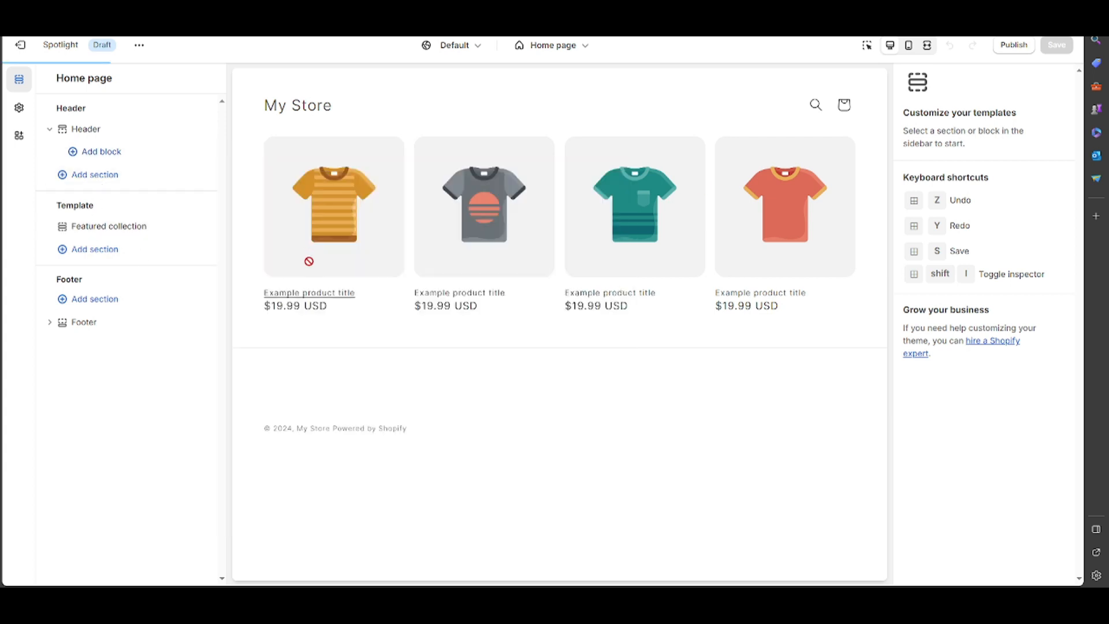
click(120, 185)
click(289, 243)
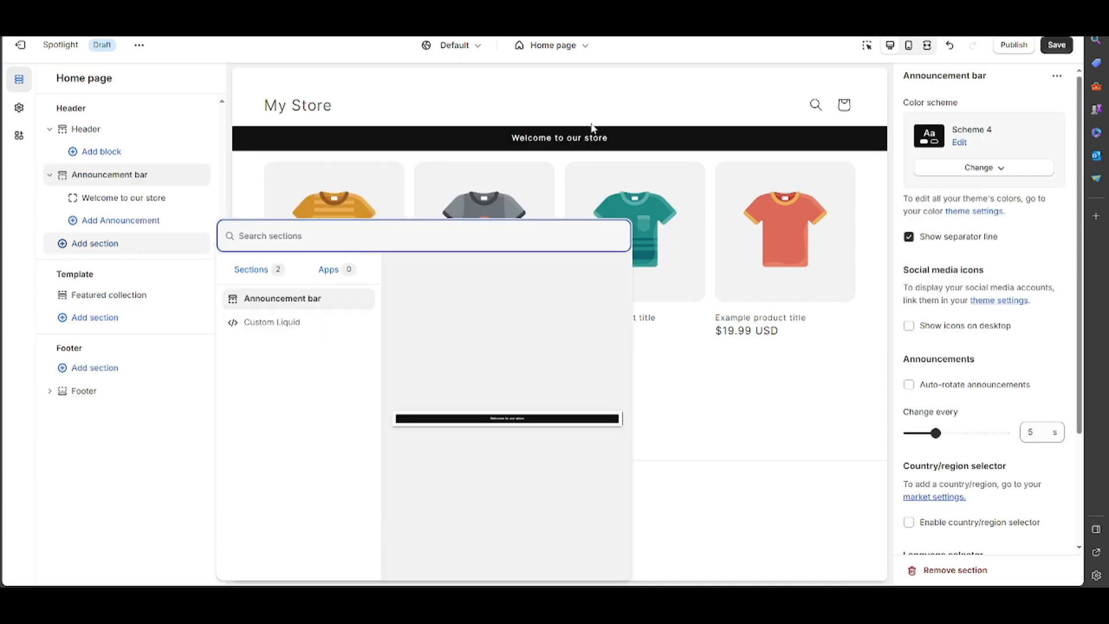
click(749, 430)
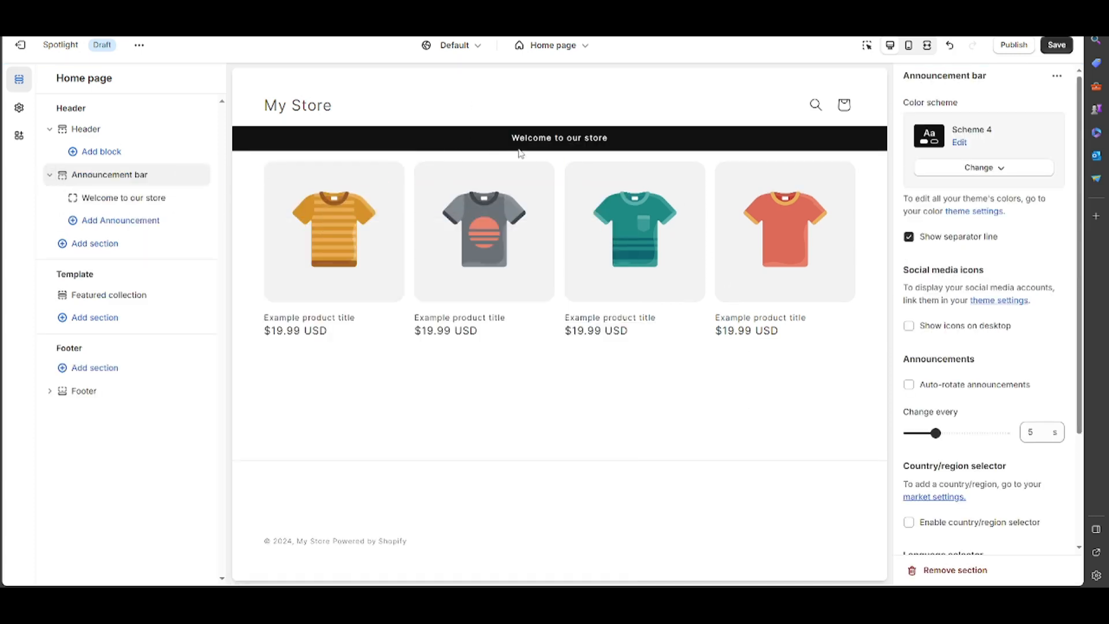
Replace the text of the announcement bar's first announcement with "welcome friends".
click(167, 202)
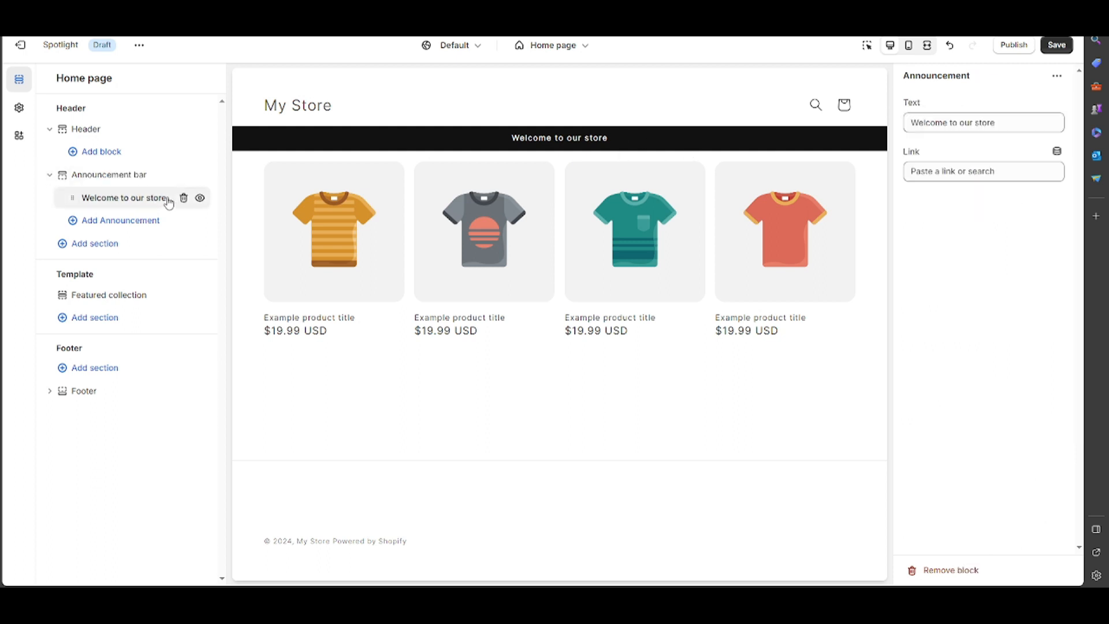
click(1000, 118)
key(BackSpace)
key(BackSpace)
key(BackSpace)
key(BackSpace)
key(BackSpace)
key(BackSpace)
key(BackSpace)
key(BackSpace)
key(BackSpace)
key(BackSpace)
key(BackSpace)
key(BackSpace)
key(BackSpace)
key(BackSpace)
key(BackSpace)
key(BackSpace)
key(BackSpace)
key(BackSpace)
key(BackSpace)
key(BackSpace)
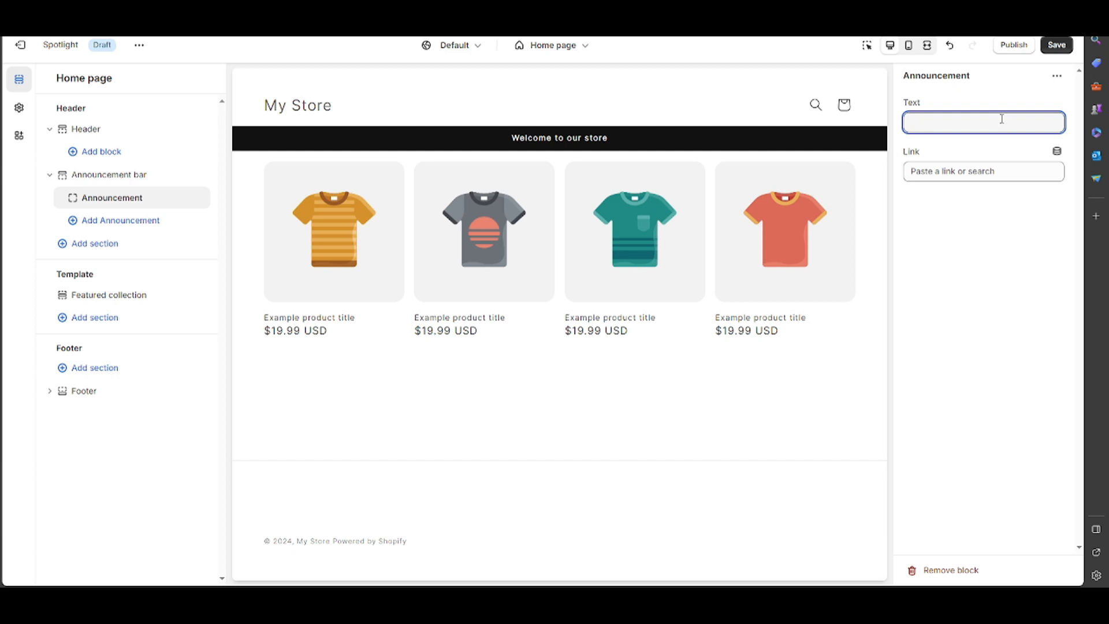
text(welcome friends)
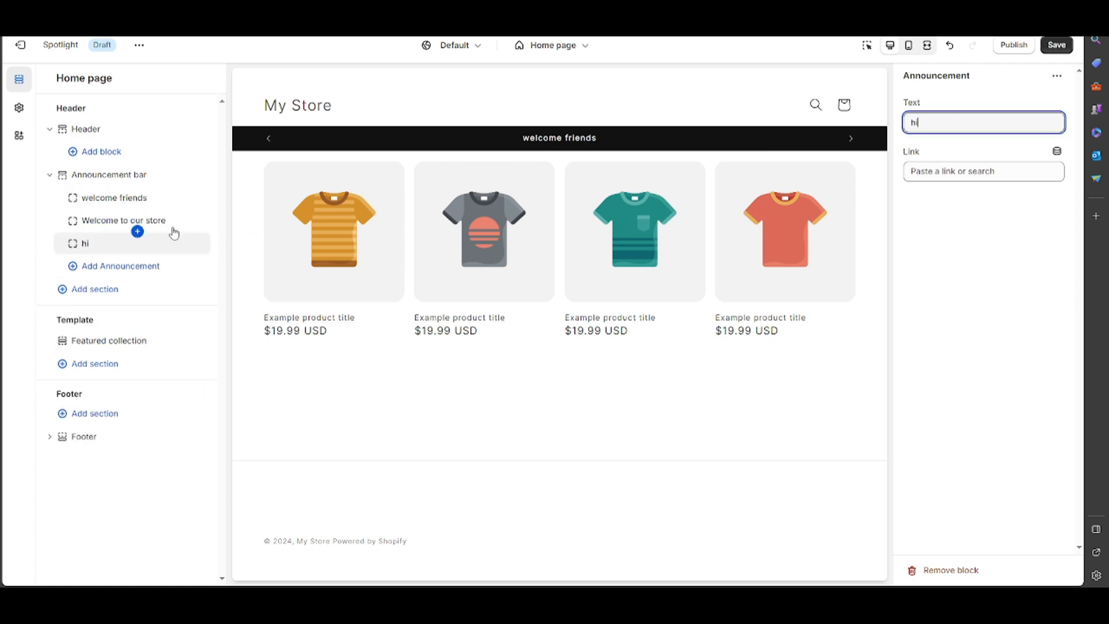
Replace the text of the second announcement, "Welcome to our store", with "hi 2".
click(171, 227)
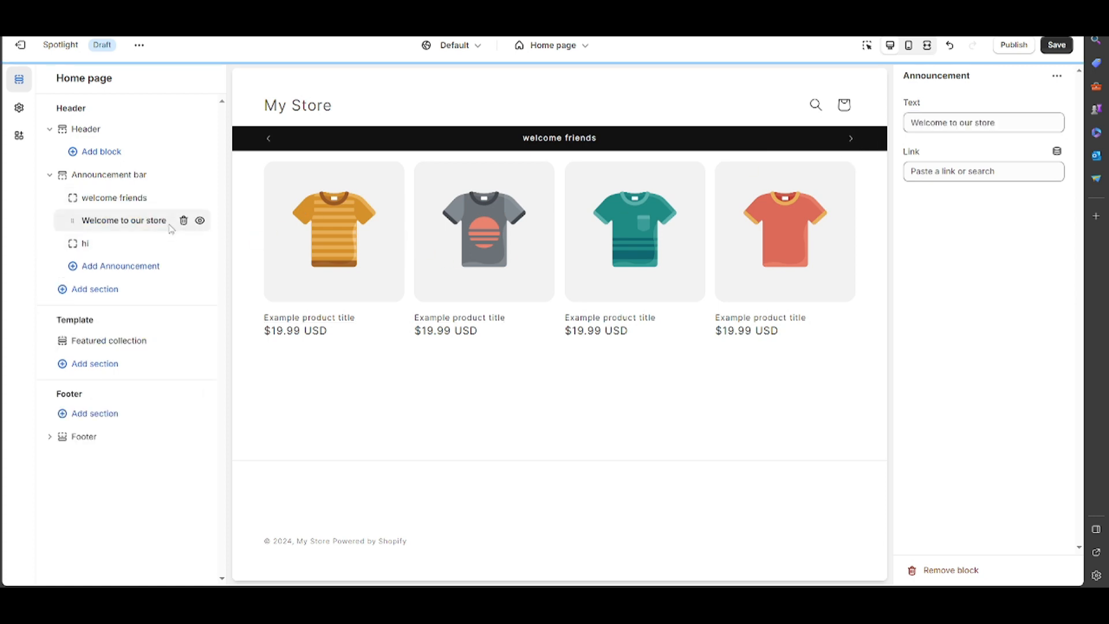
click(1010, 120)
key(BackSpace)
key(BackSpace)
key(BackSpace)
key(BackSpace)
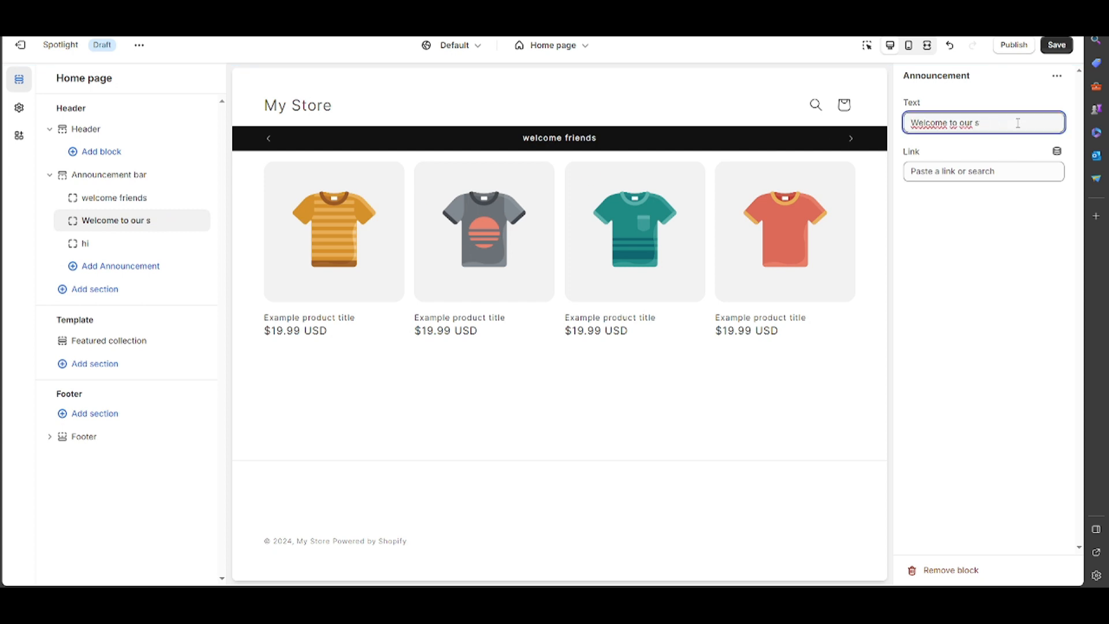
key(BackSpace)
key(BackSpace)
key(BackSpace)
key(BackSpace)
key(BackSpace)
key(BackSpace)
key(BackSpace)
key(BackSpace)
key(BackSpace)
key(BackSpace)
key(BackSpace)
key(BackSpace)
key(BackSpace)
key(BackSpace)
key(BackSpace)
key(BackSpace)
text(hi 2)
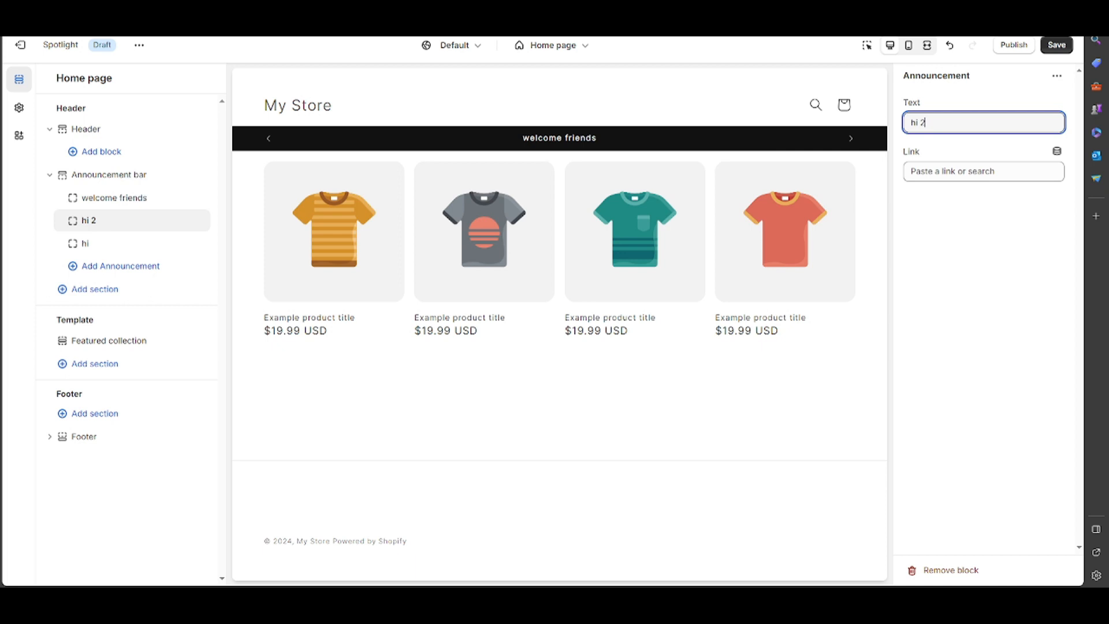
key(Return)
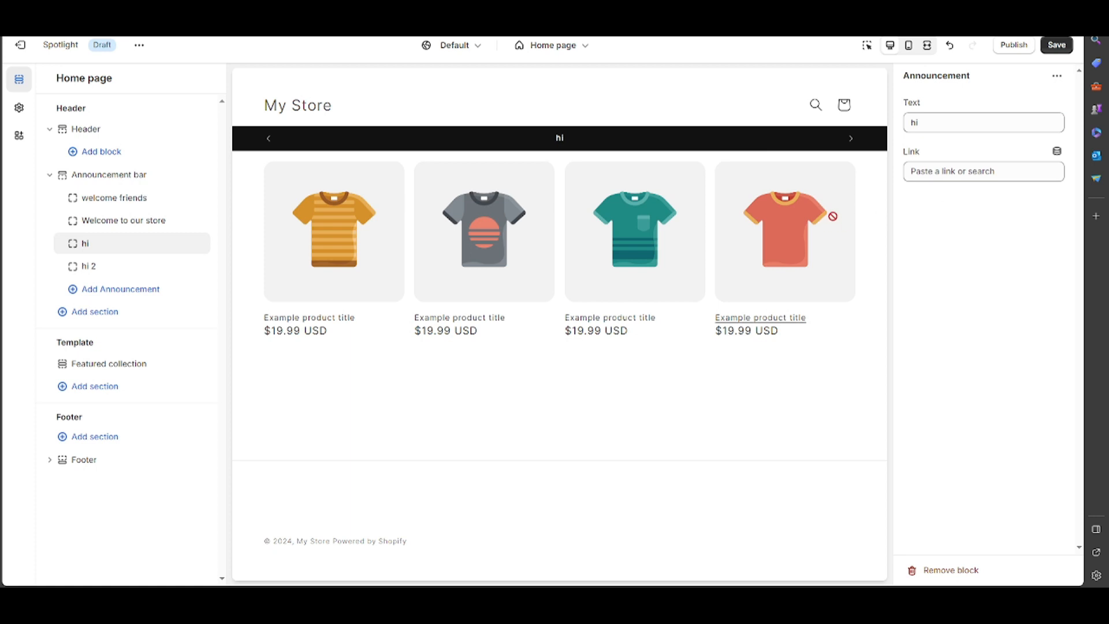
Cycle through the announcements in the store preview's announcement bar.
click(851, 139)
click(850, 140)
click(850, 139)
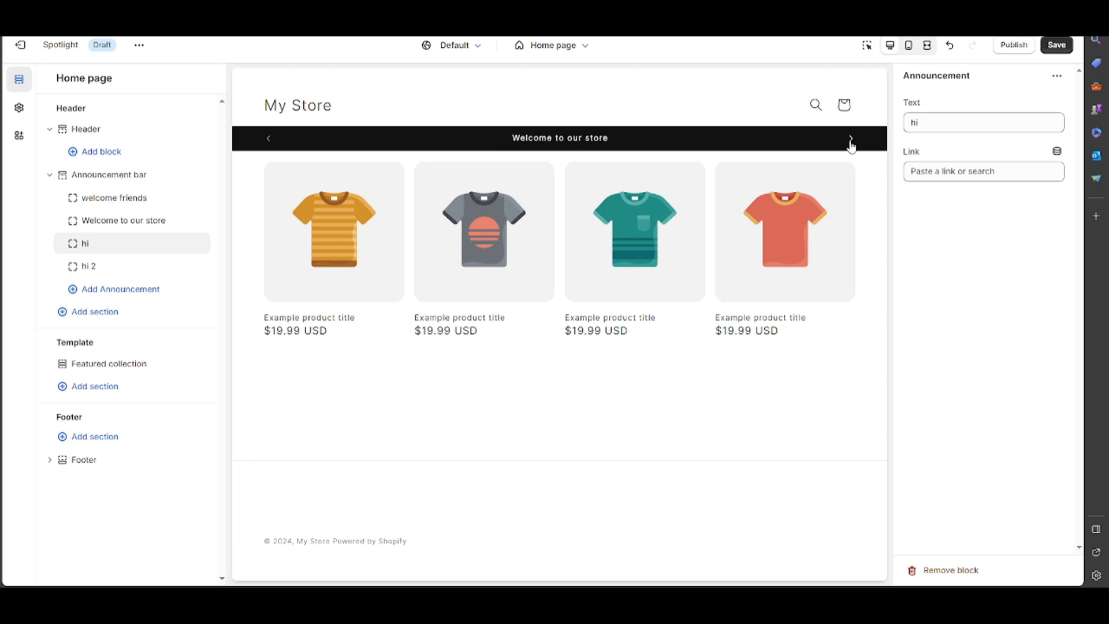
Add a Custom Liquid section below the announcement bar in the header group.
click(95, 311)
click(271, 319)
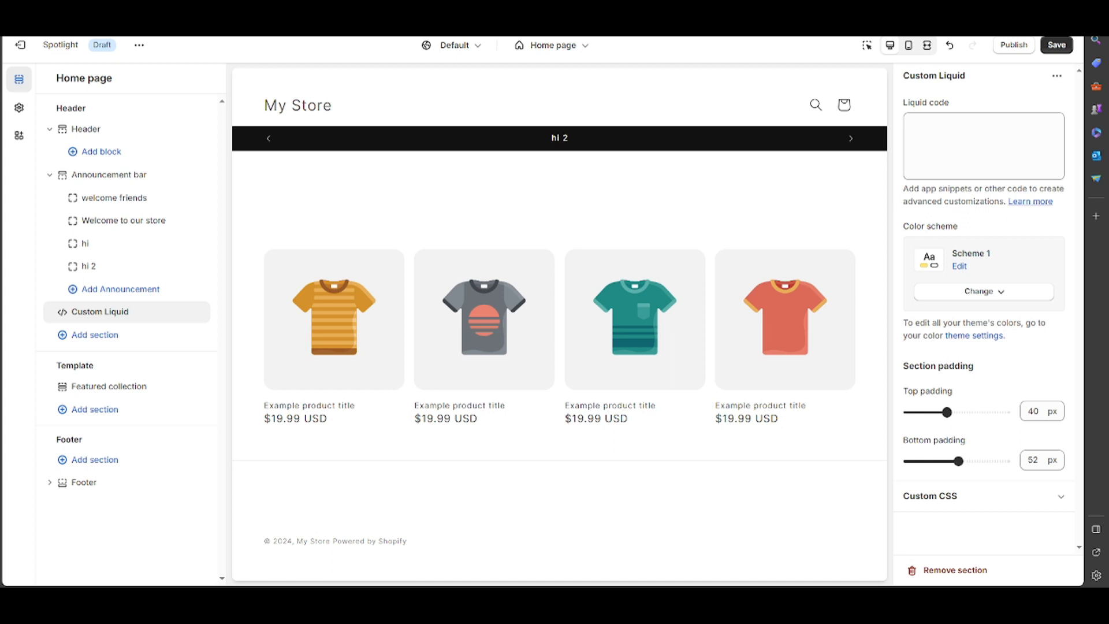
Add a Collection list section below the featured collection in the template and select its first collection block.
click(151, 386)
click(158, 409)
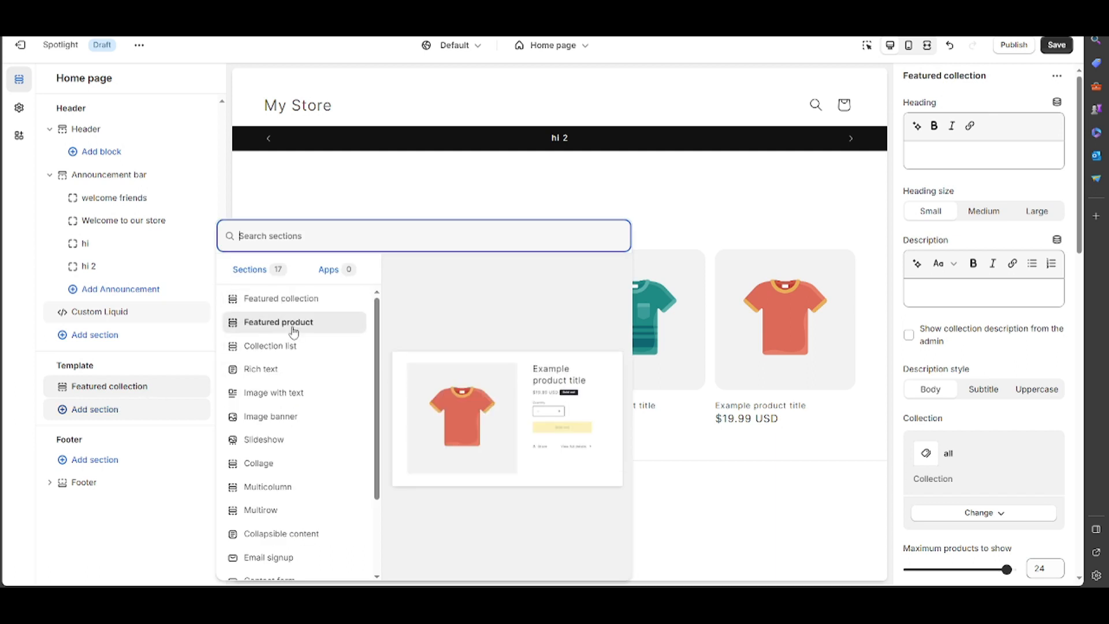
click(292, 350)
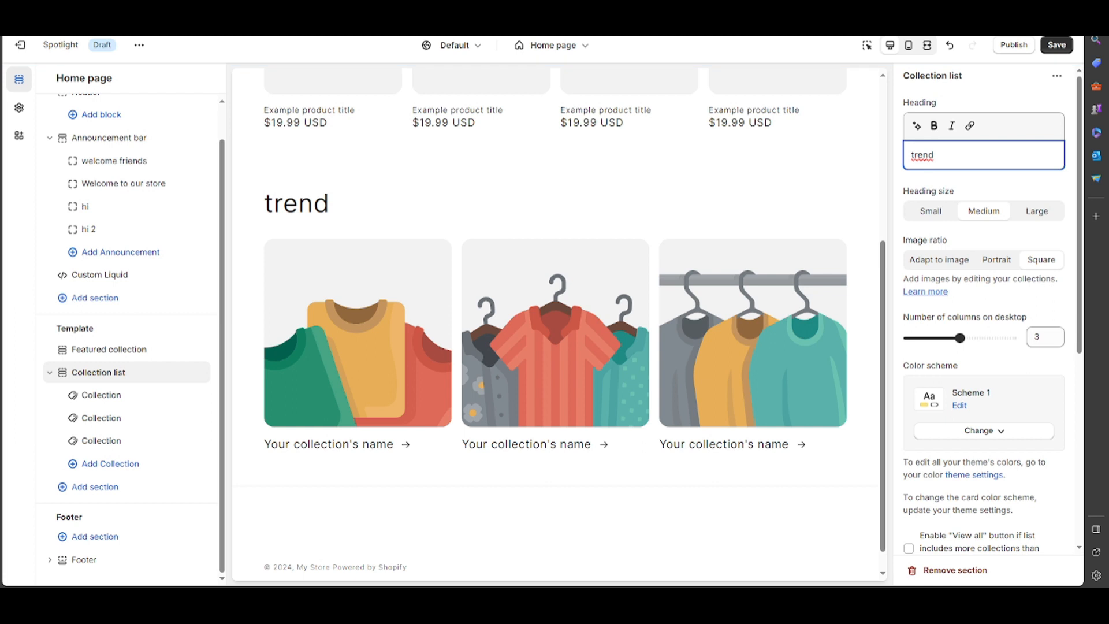
click(102, 395)
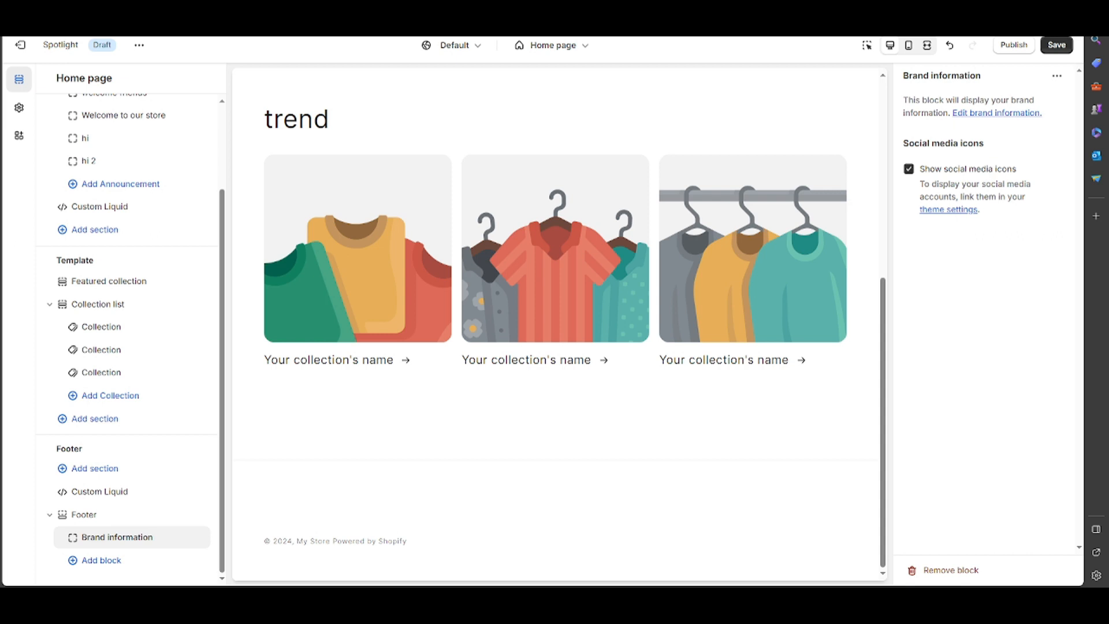
Review the blocks and app blocks that can be added to the footer.
click(98, 560)
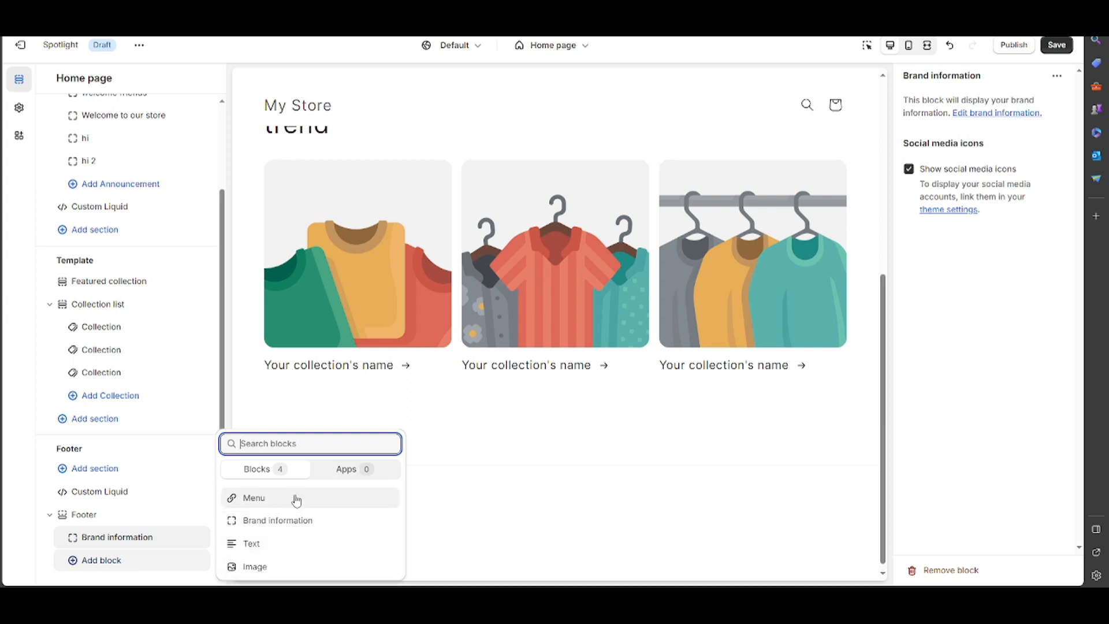
click(342, 469)
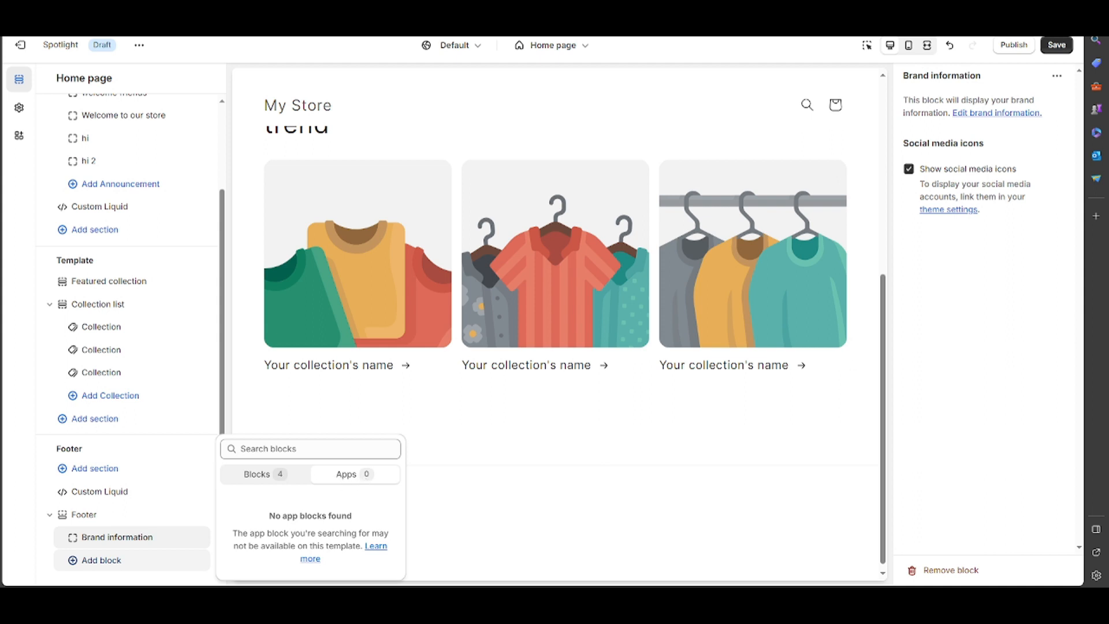
Open the theme settings and review the color schemes and the typography options.
click(19, 108)
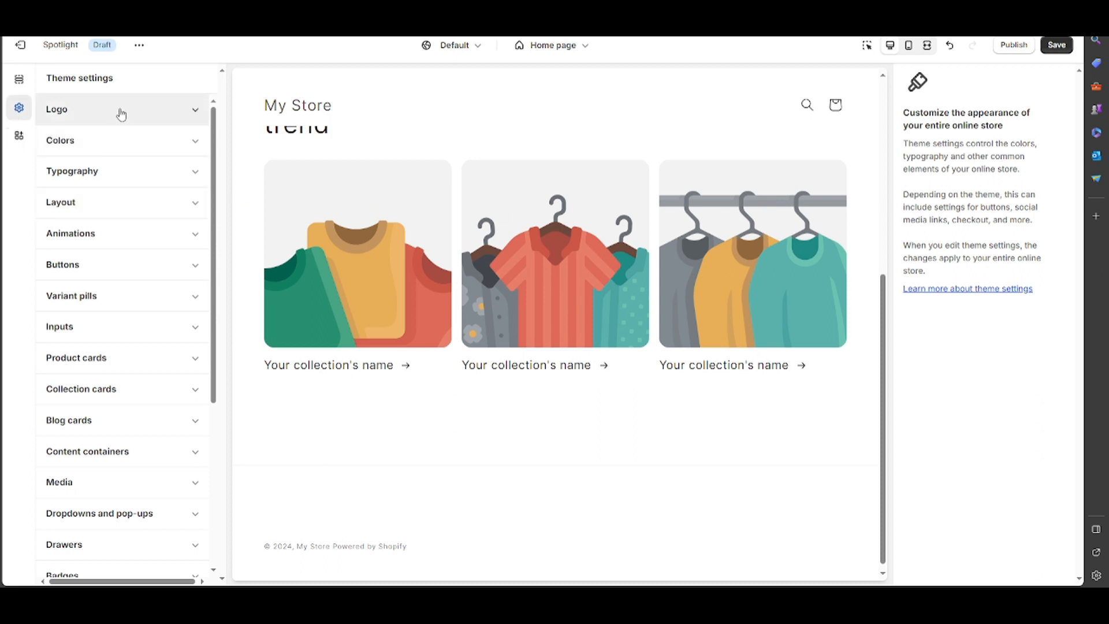
click(112, 140)
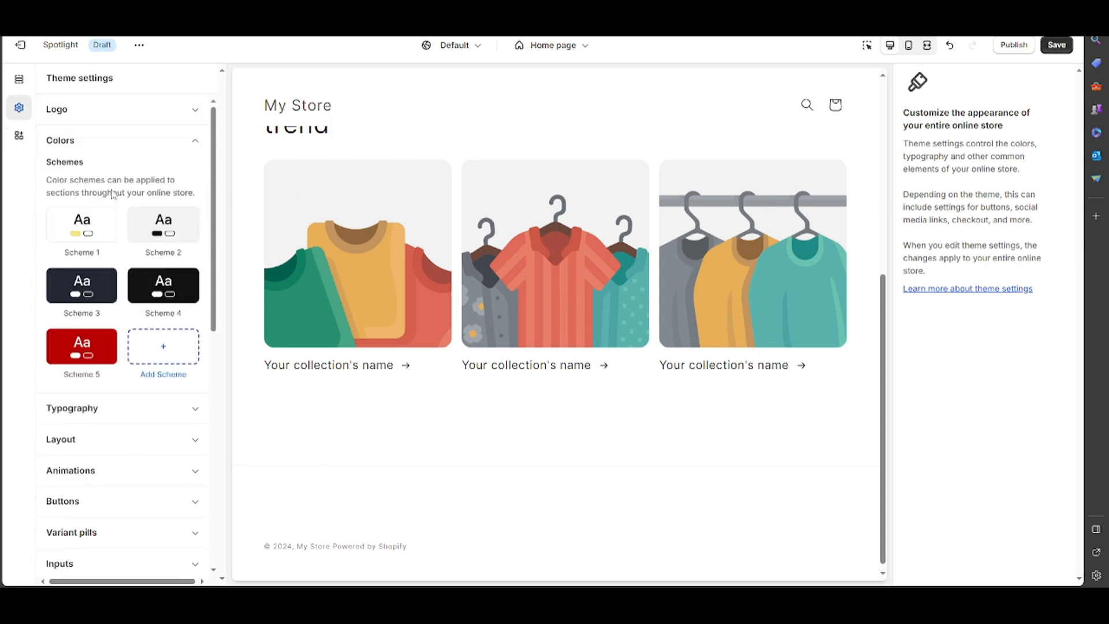
click(117, 407)
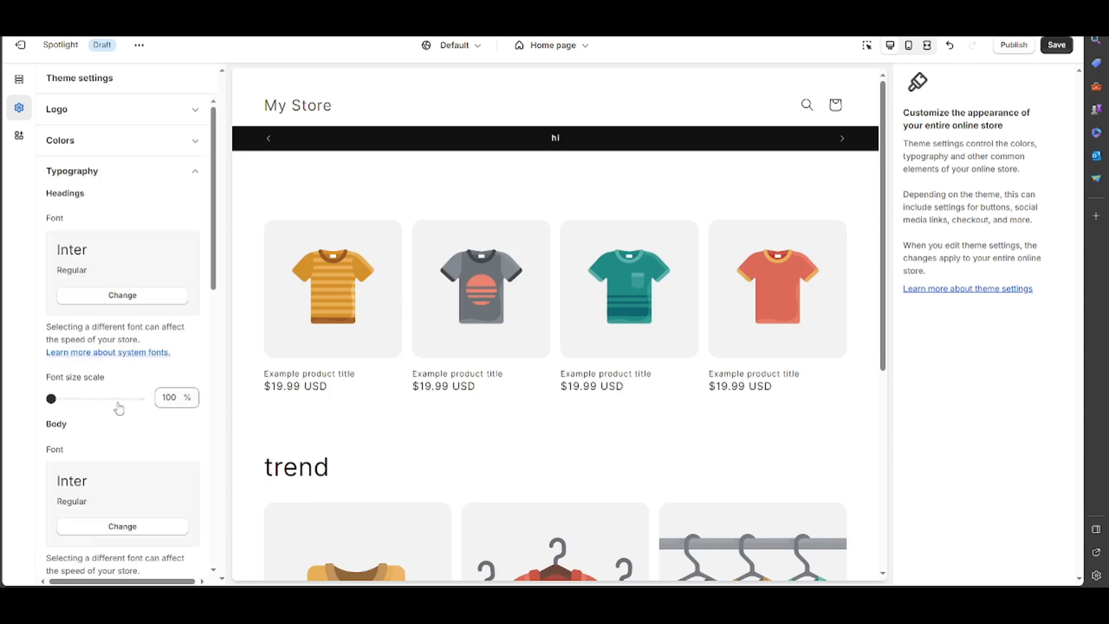
Try Abril Fatface as the headings font in the typography settings.
scroll(119, 408, down, 2)
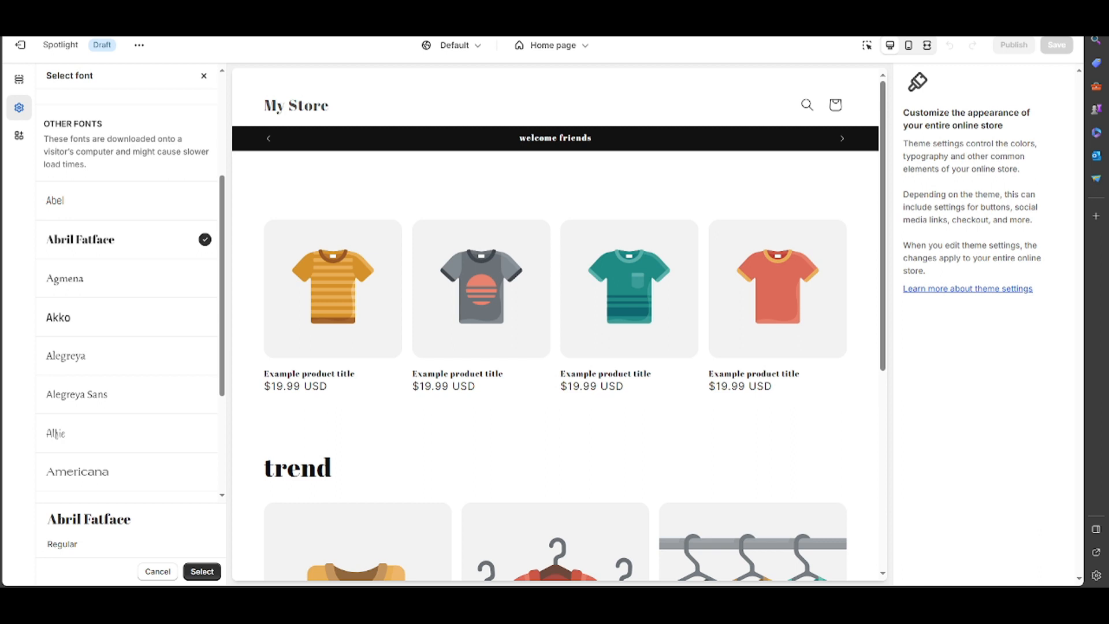
click(18, 134)
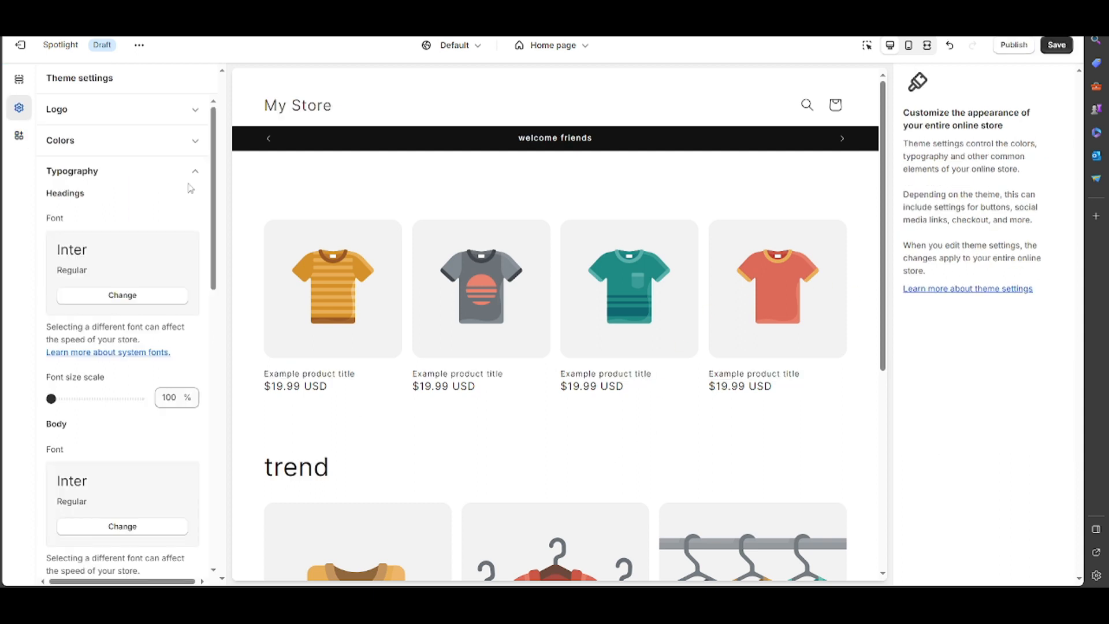
Look through the remaining theme settings categories down to Custom CSS and save the Spotlight theme's customizations.
click(195, 171)
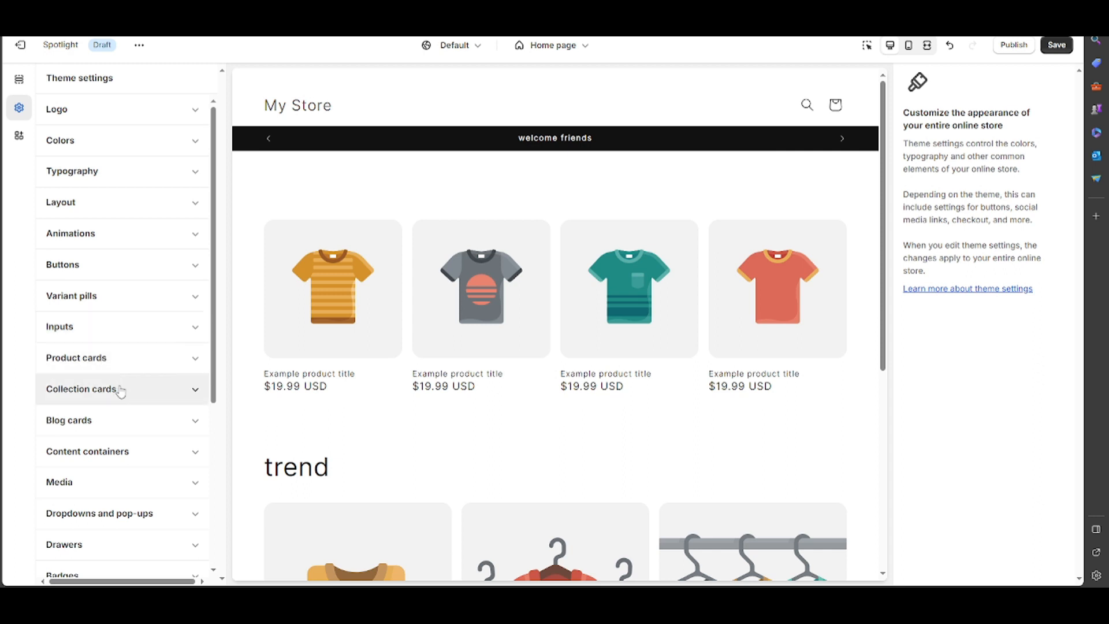
scroll(121, 391, down, 1)
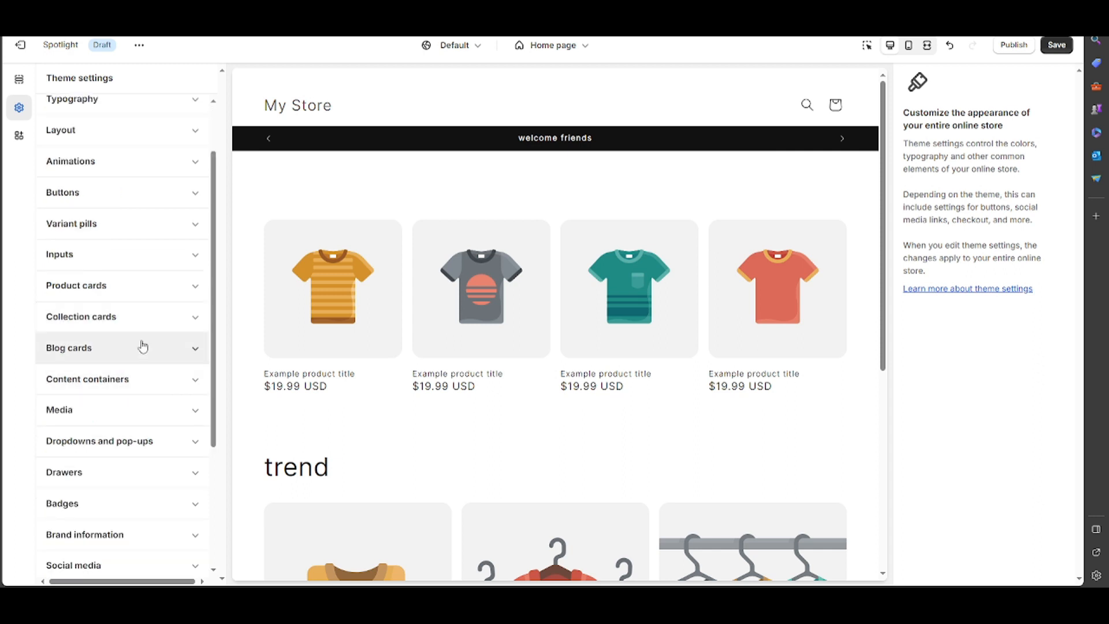
scroll(133, 378, down, 1)
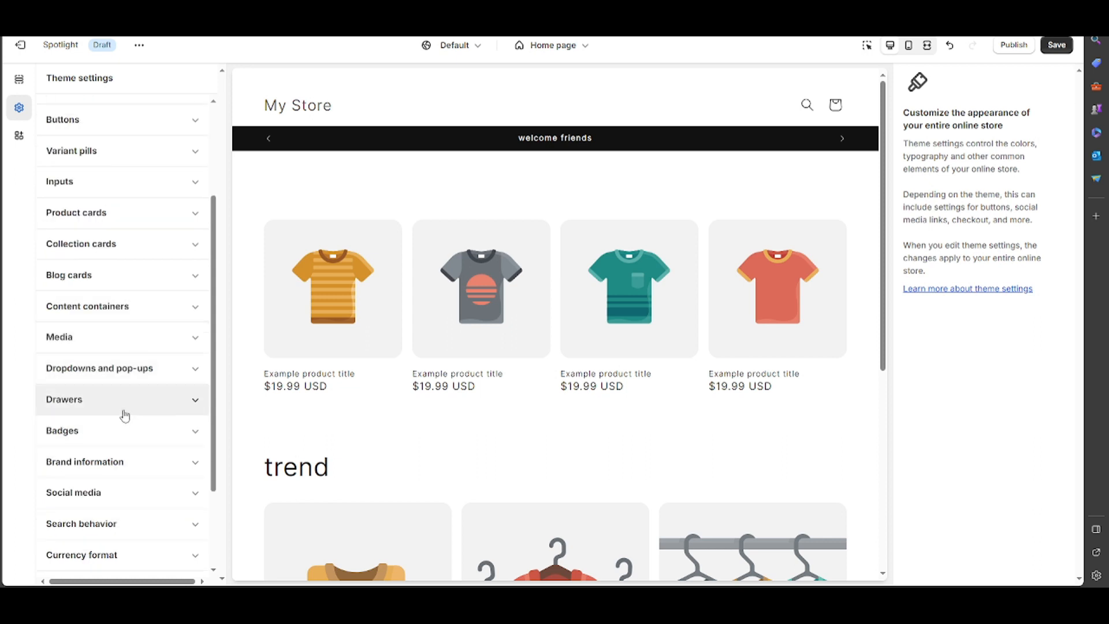
scroll(124, 413, down, 1)
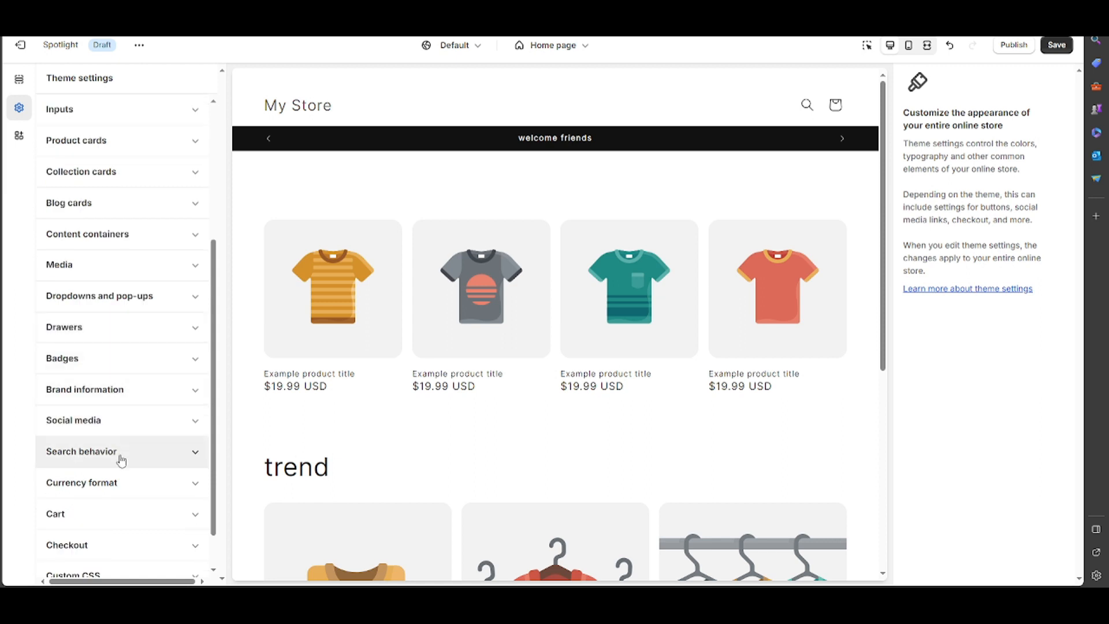
scroll(120, 464, down, 1)
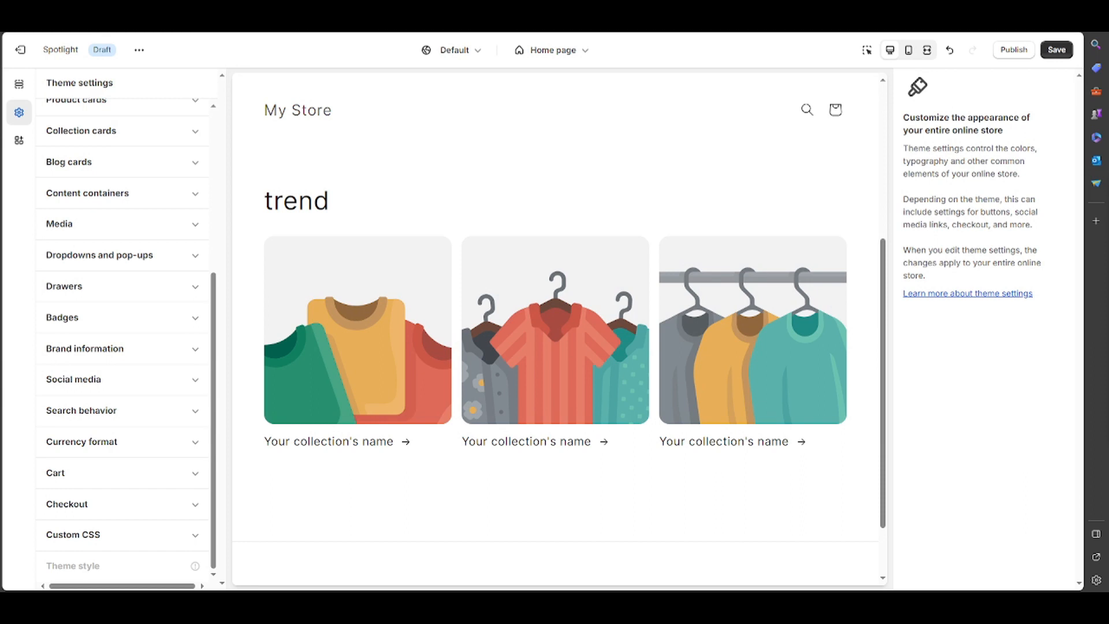
click(1049, 52)
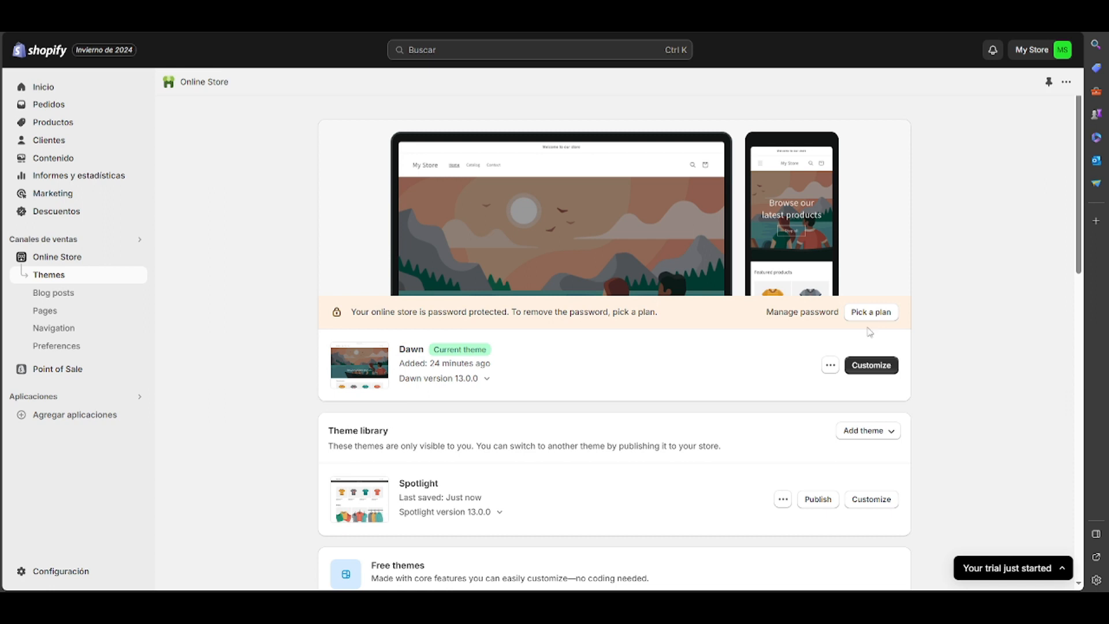
Review the subscription plans for the store, from Basic, Shopify and Advanced to Starter, Retail and Plus.
click(869, 310)
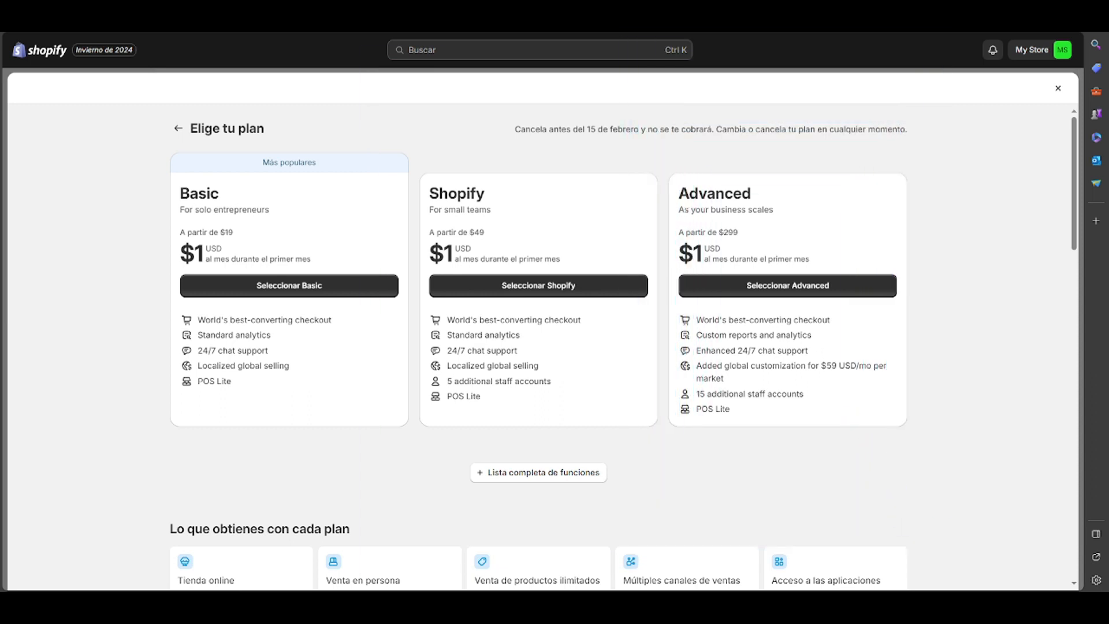
scroll(538, 346, down, 5)
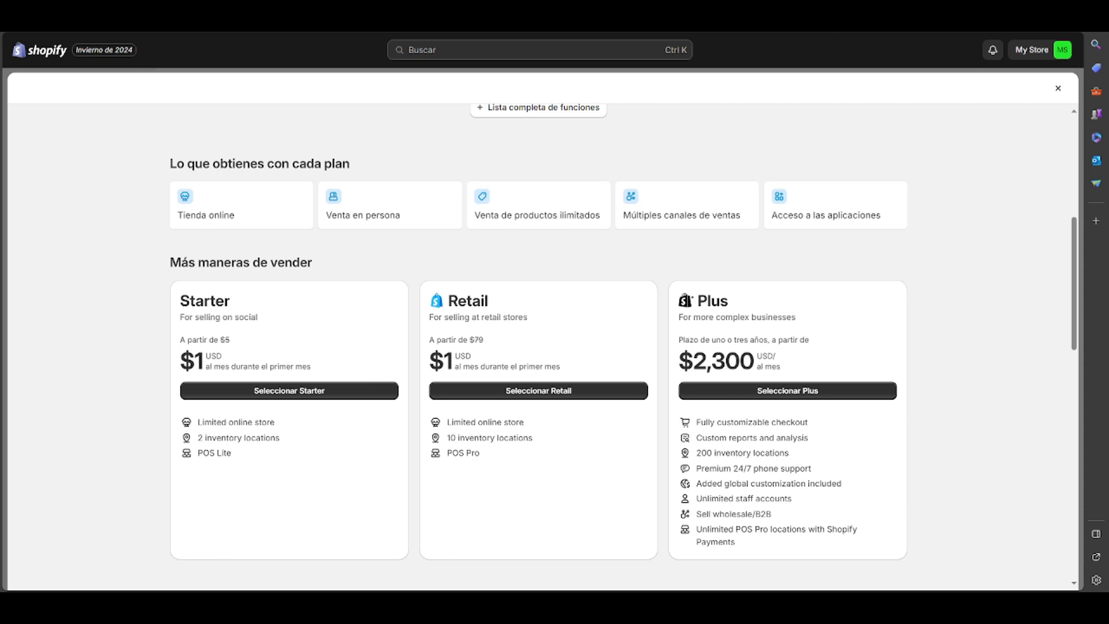
click(700, 26)
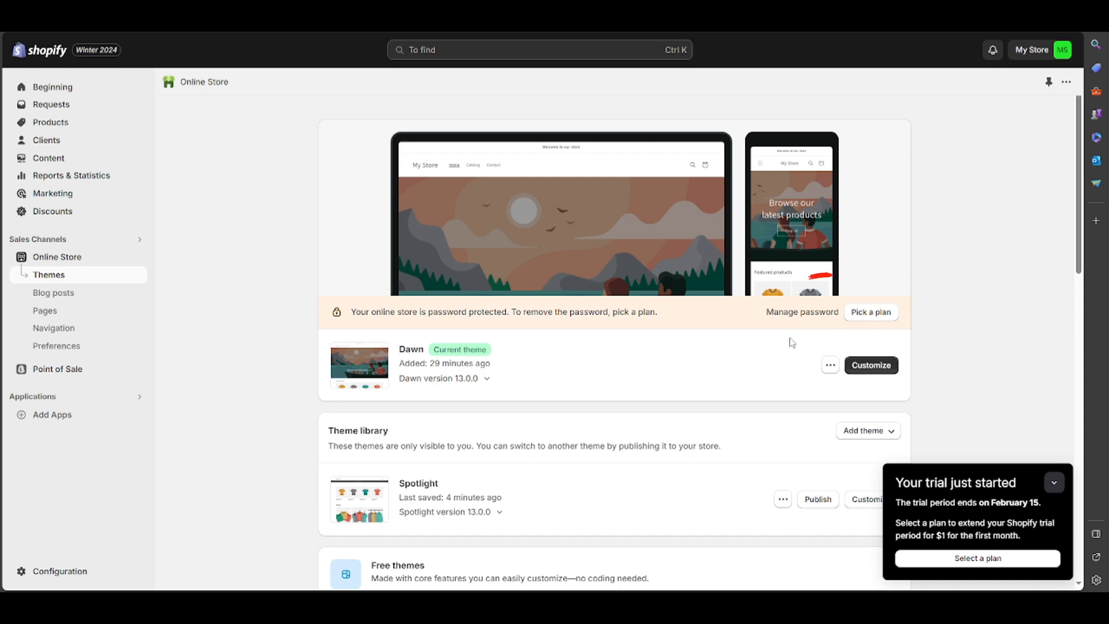
Open the online store's password protection settings from the themes page.
click(802, 312)
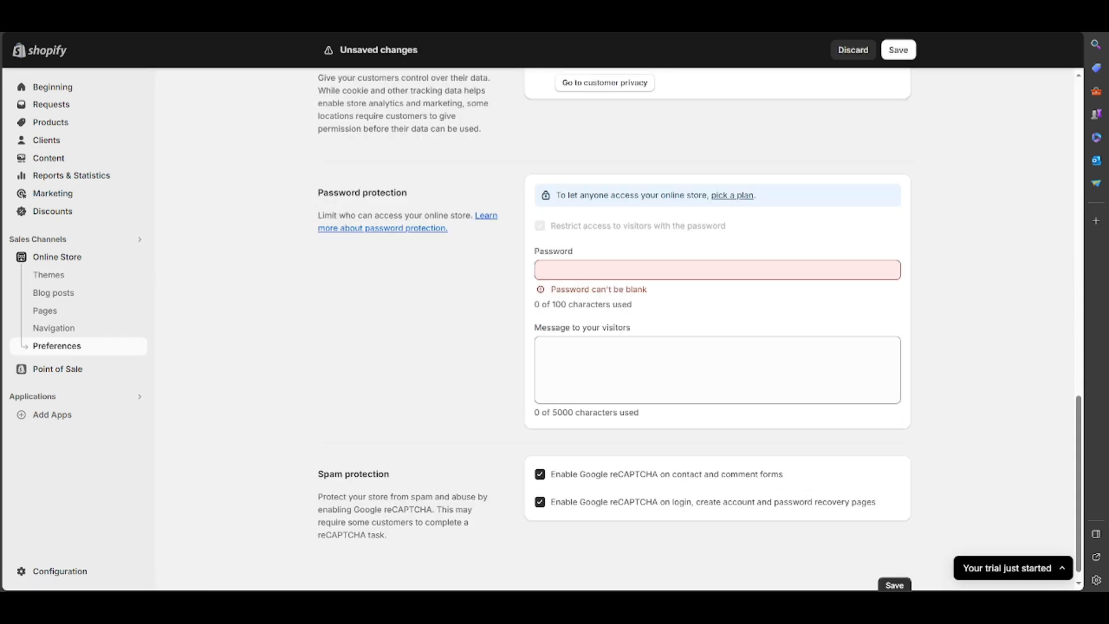